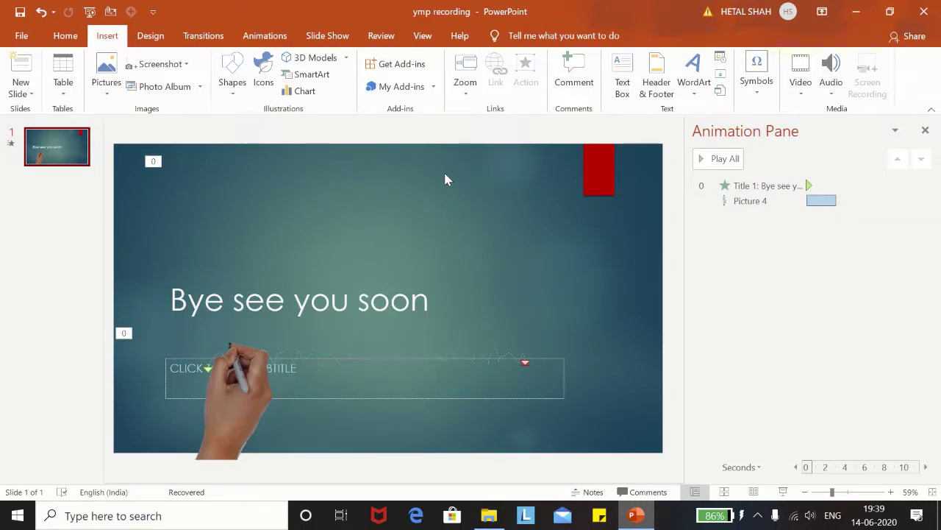
Step: Add a new Title Slide as slide 2
left_click(721, 159)
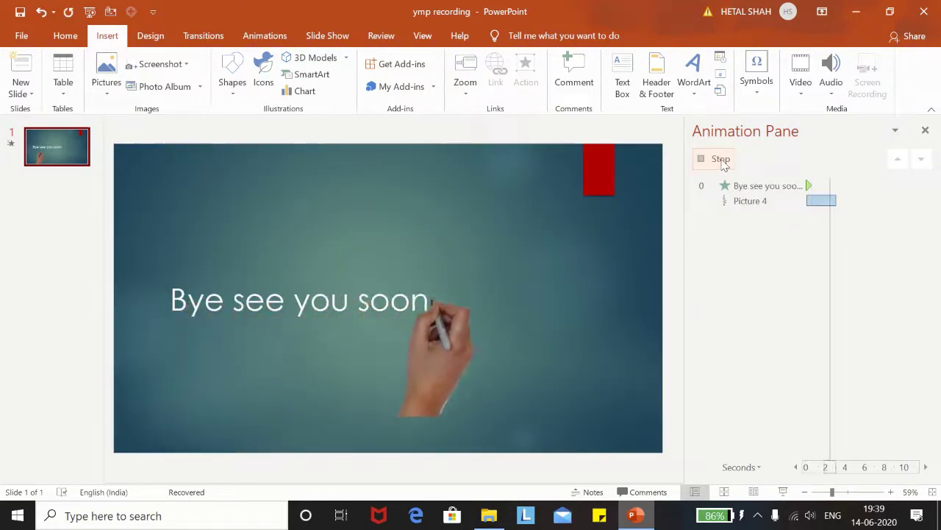
left_click(69, 36)
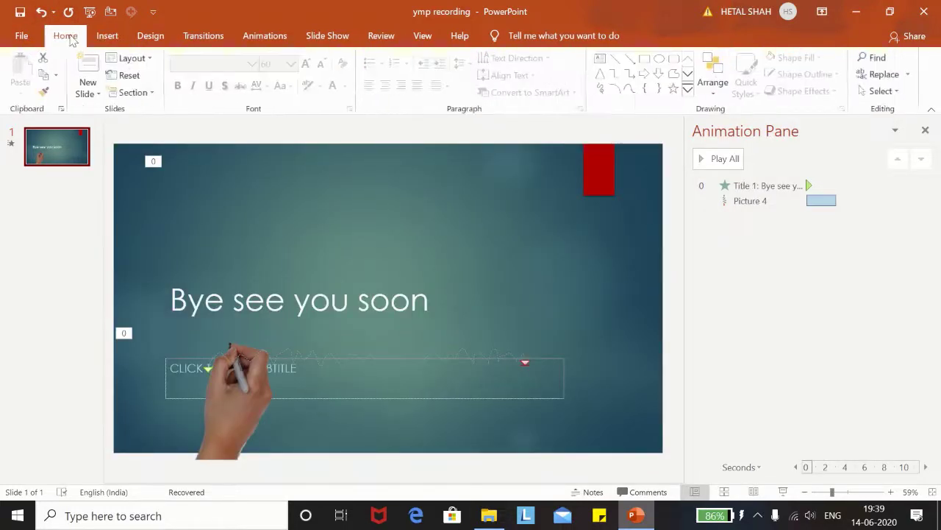
left_click(90, 94)
left_click(97, 146)
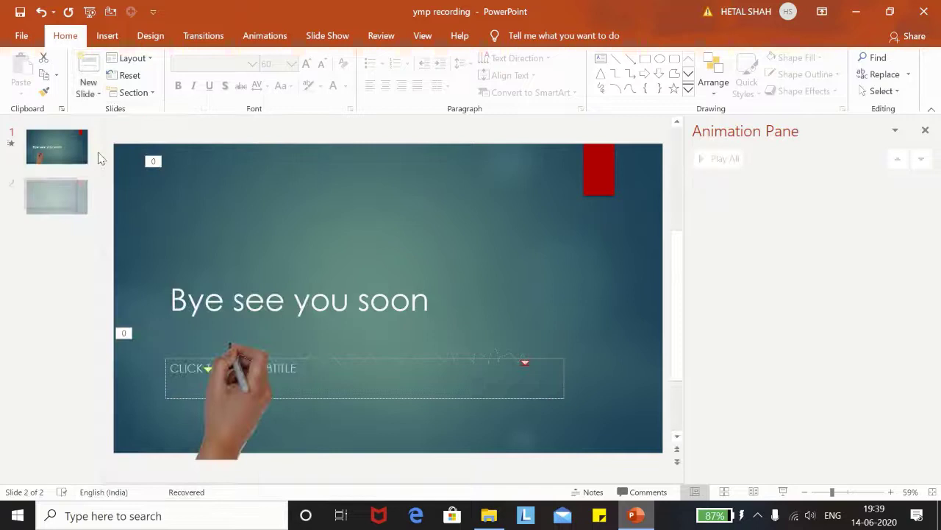
Step: Type 'Hello how are you?' as the slide 2 title
left_click(523, 337)
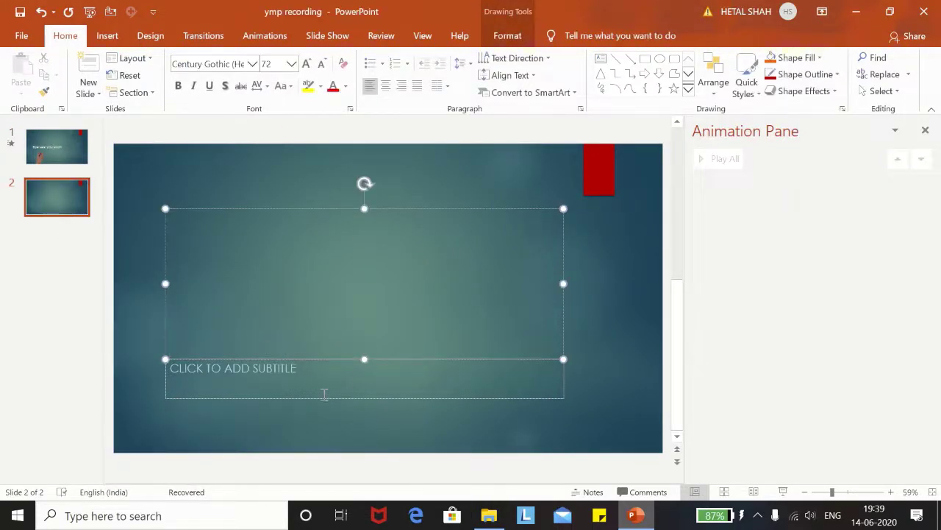
key("Caps_Lock")
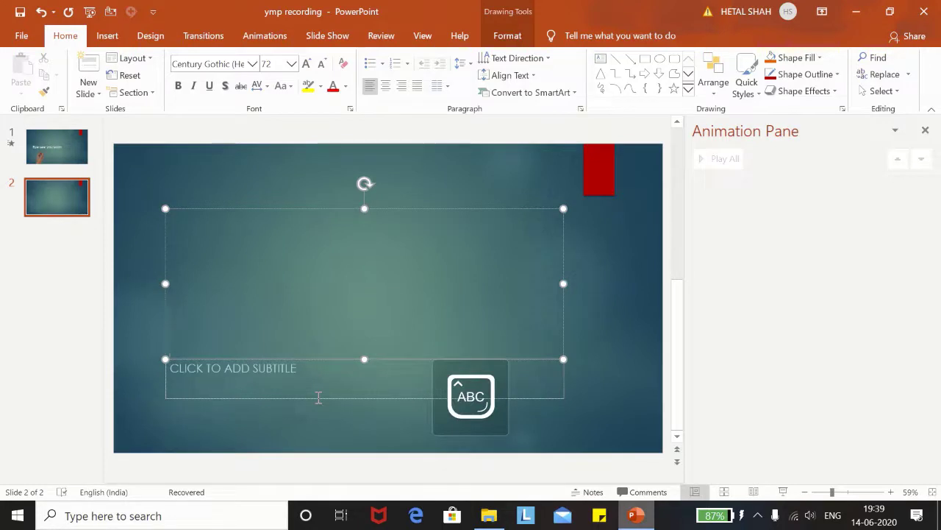
type("H")
key("Caps_Lock")
type("ow")
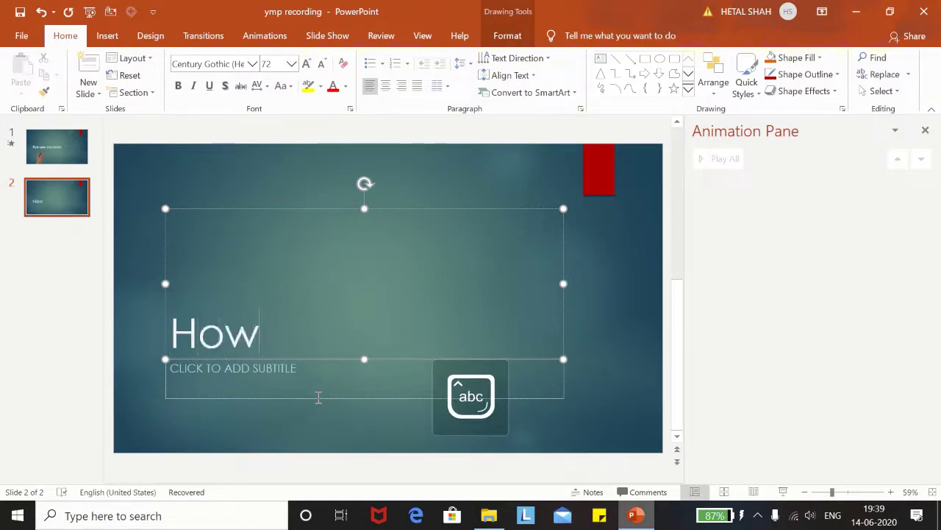
key("BackSpace")
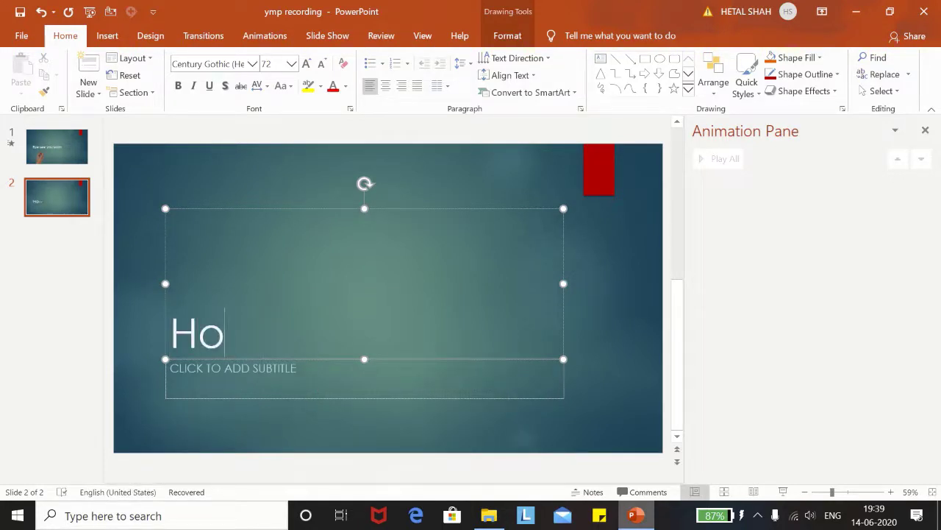
key("BackSpace")
type("ello")
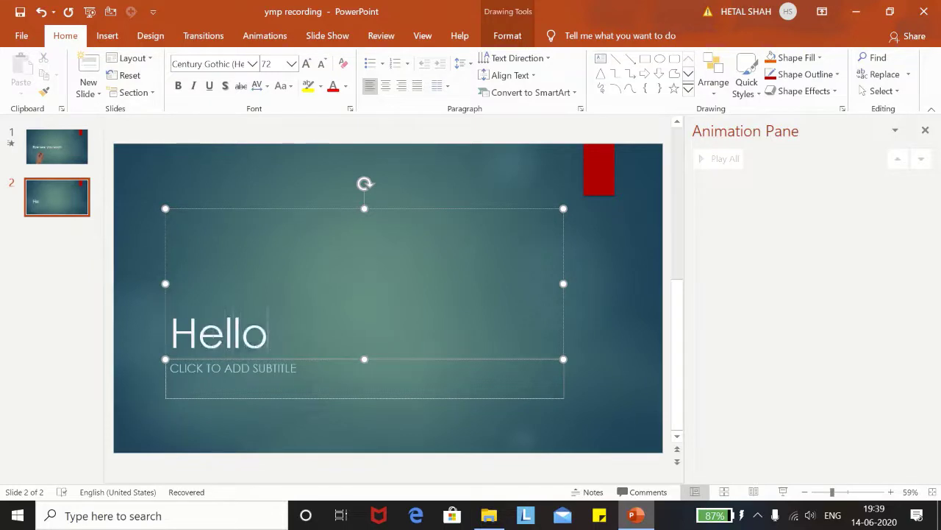
type(" how")
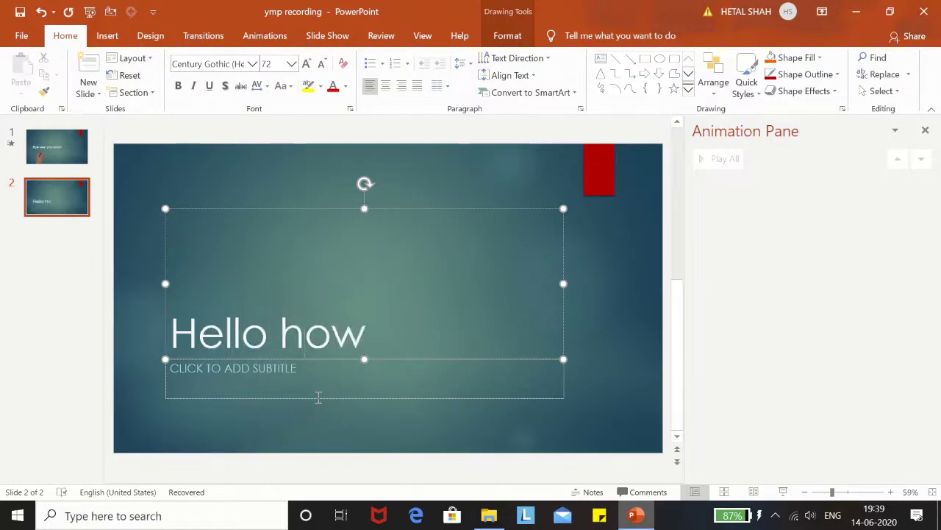
type(" are you")
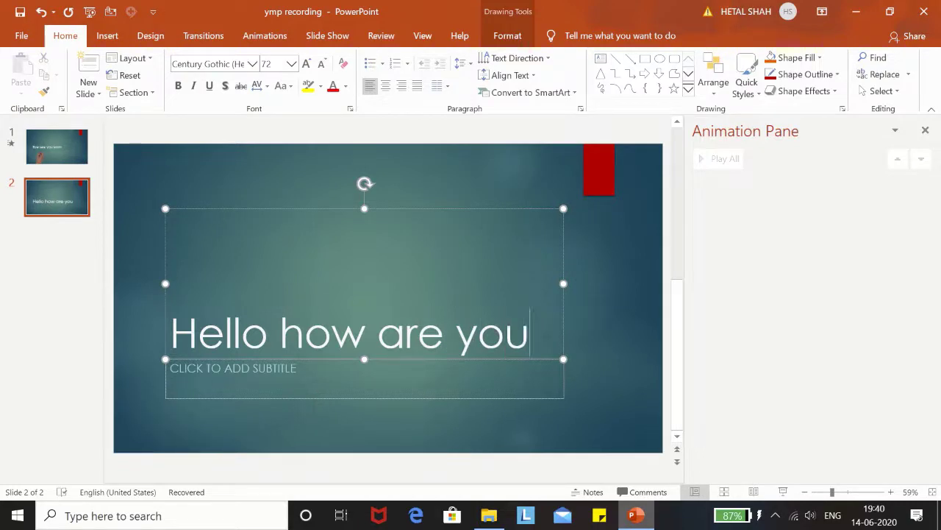
type("?")
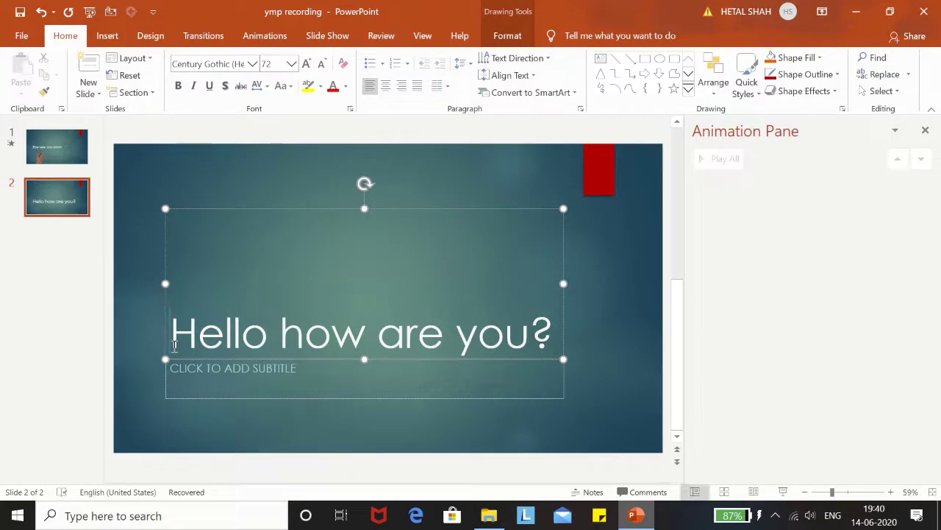
Step: Set the title text to size 60 and move the title box higher
left_click_drag(178, 343, 607, 316)
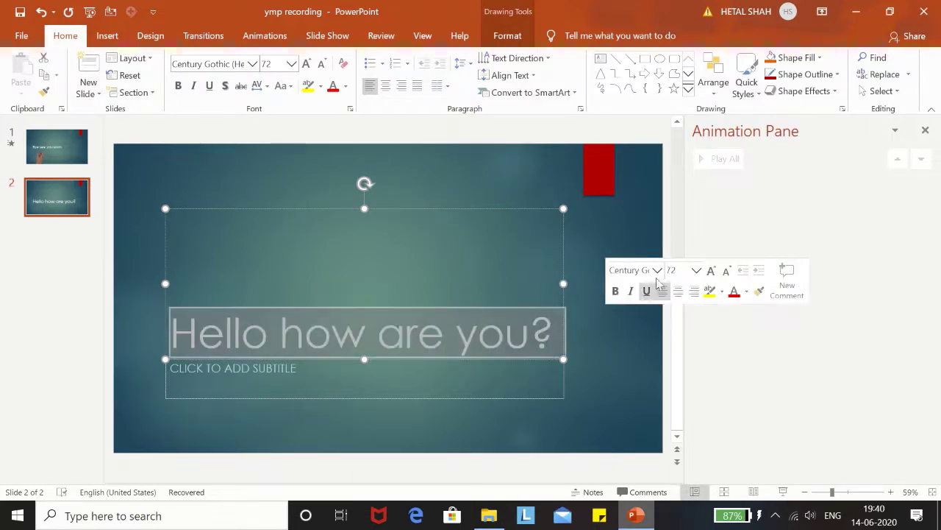
left_click(697, 273)
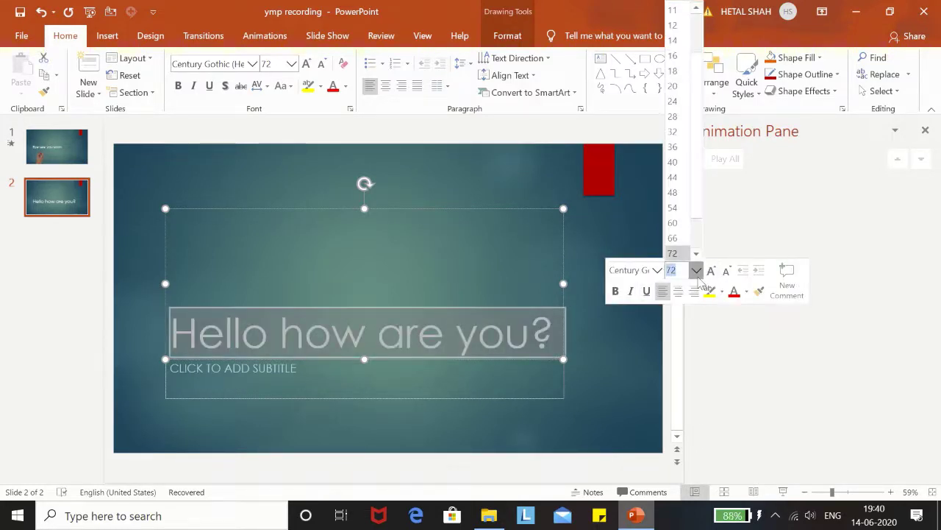
left_click(675, 224)
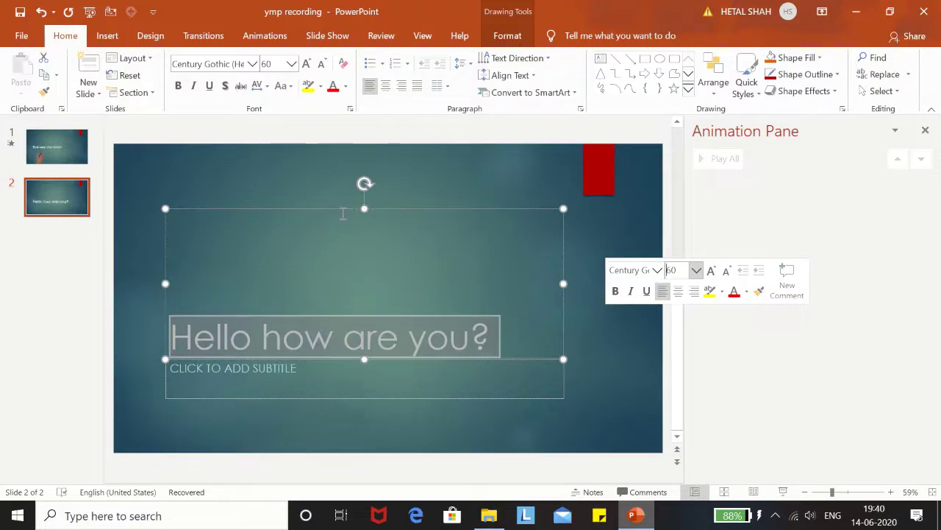
left_click_drag(349, 207, 346, 143)
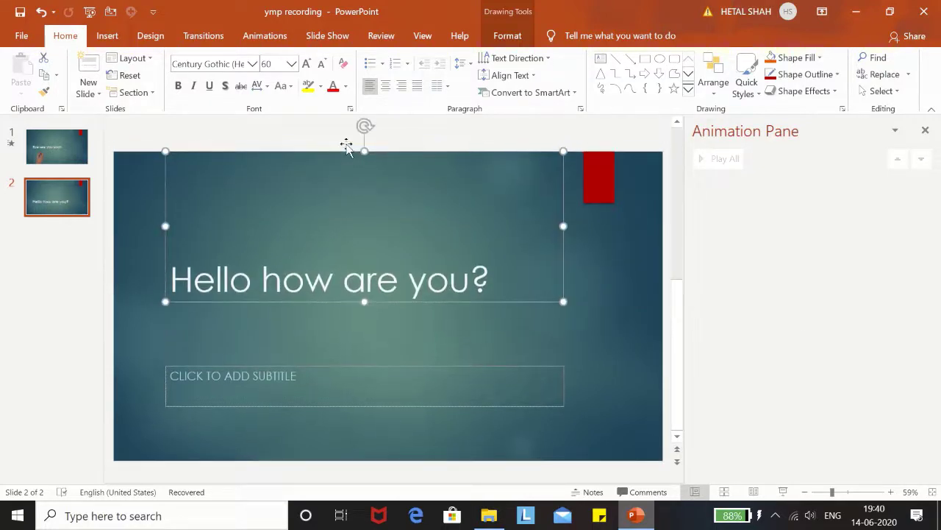
Step: Insert 'whiteboard final' from the Pictures folder and drag it to the lower left
left_click(106, 36)
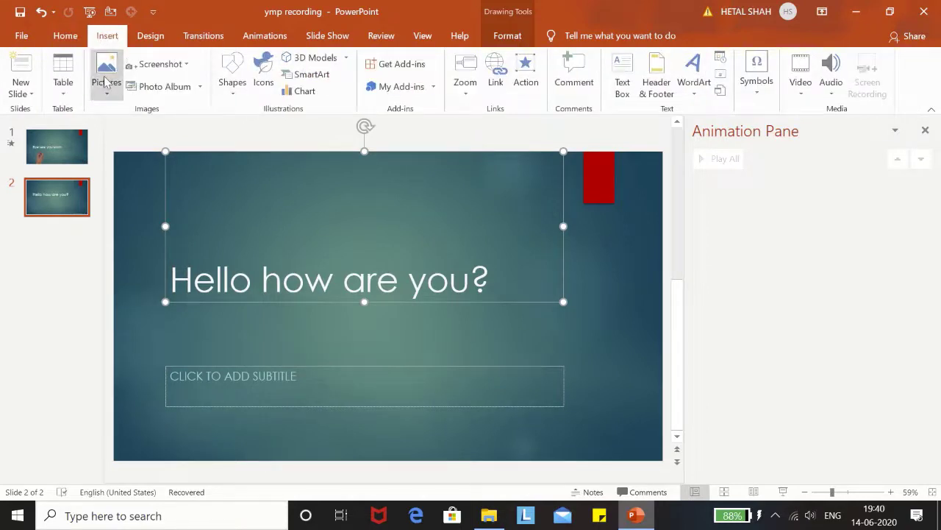
left_click(106, 81)
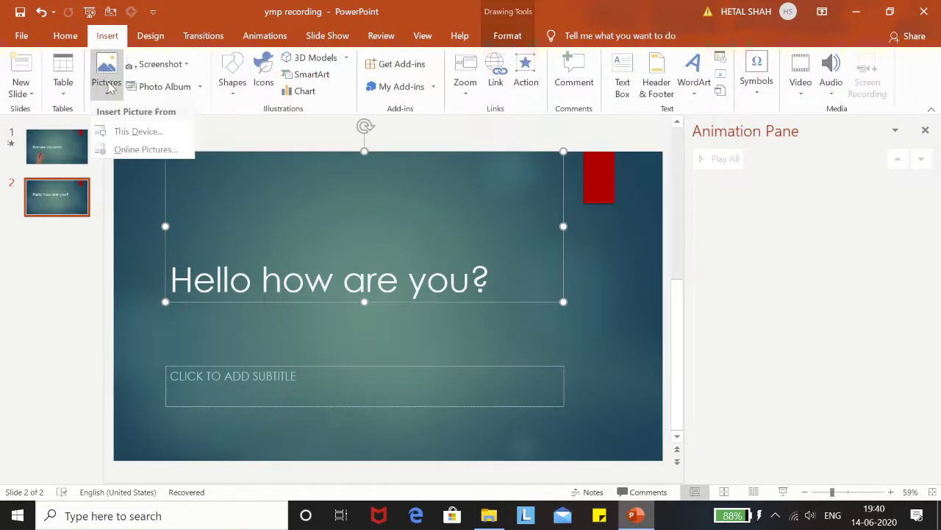
left_click(124, 123)
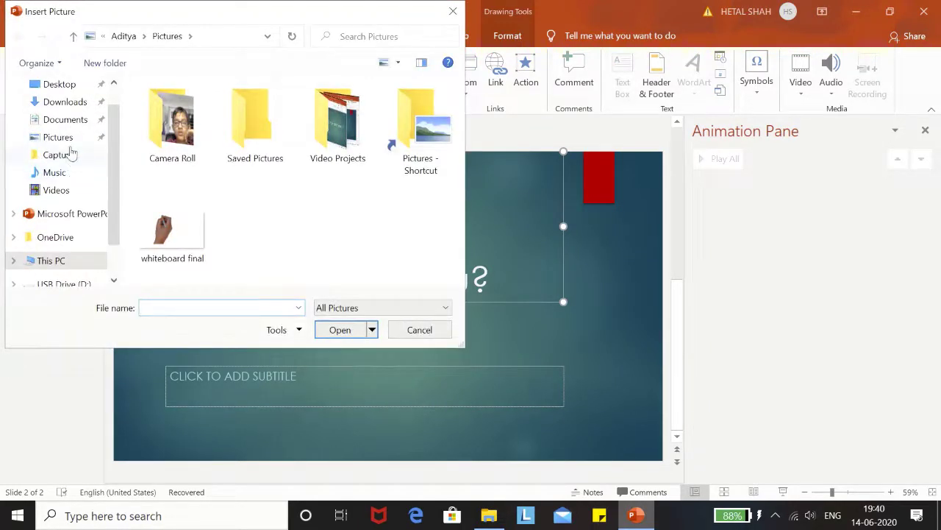
left_click(59, 138)
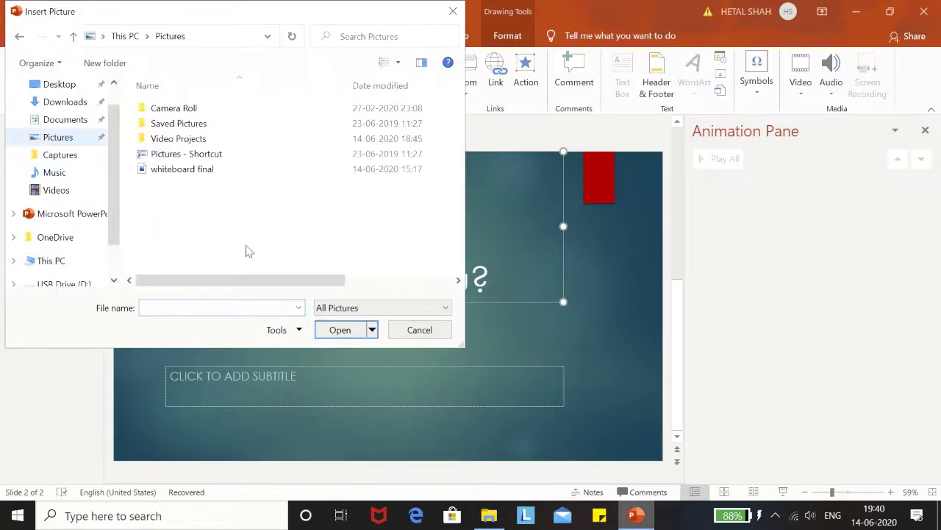
left_click(221, 169)
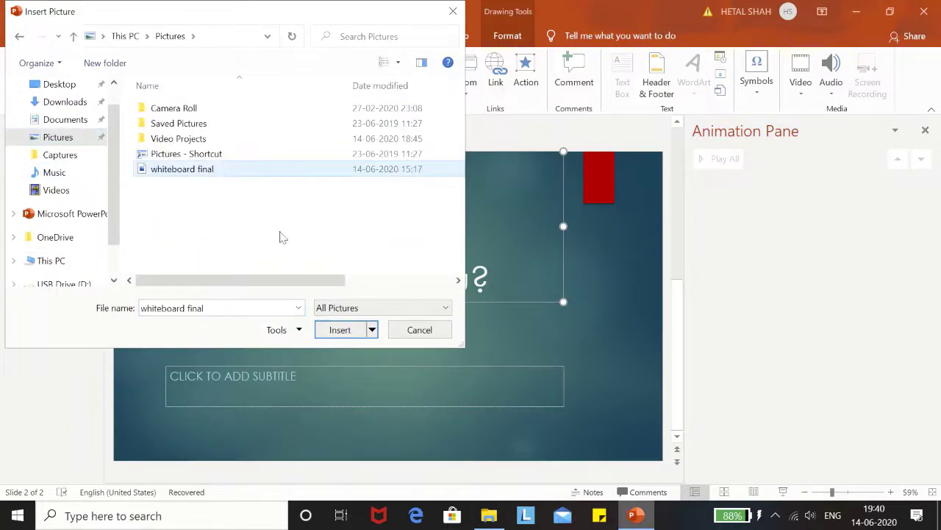
left_click(340, 330)
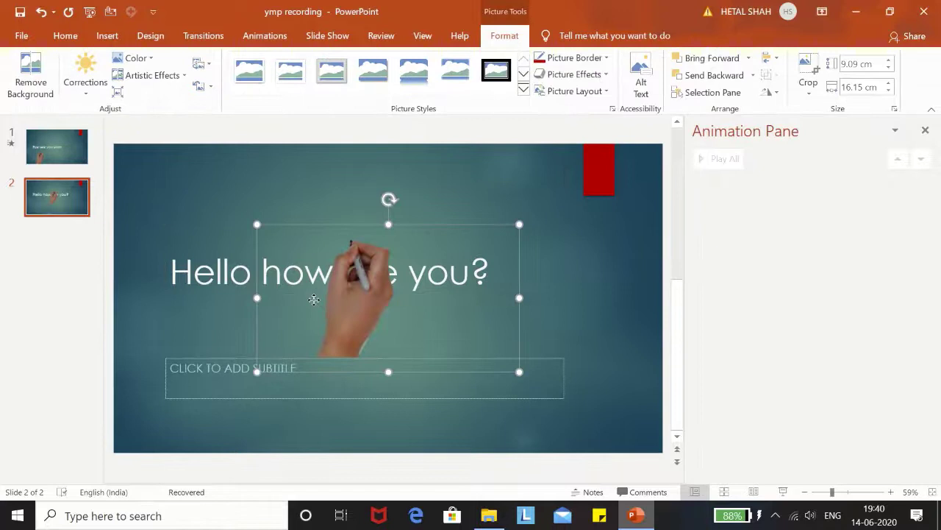
left_click_drag(317, 303, 162, 378)
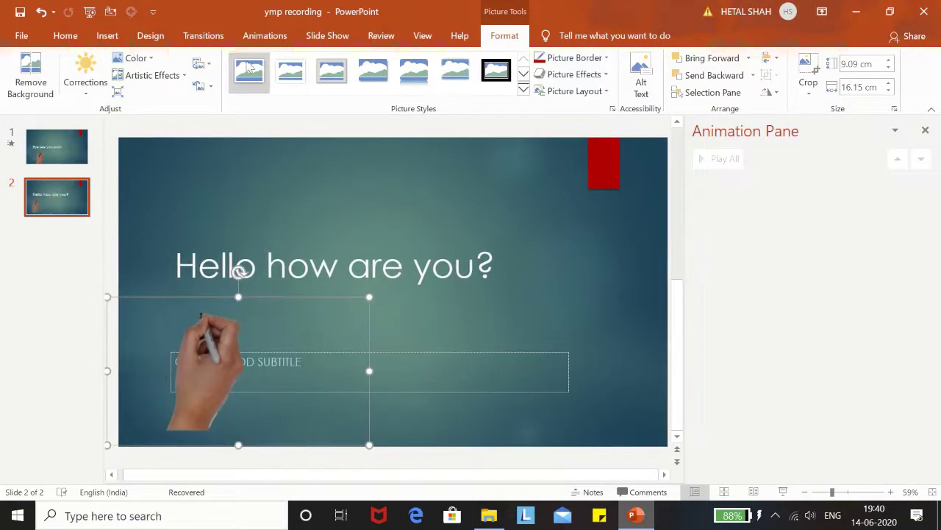
Step: Apply the Appear entrance to the hand picture, then to the title
left_click(261, 39)
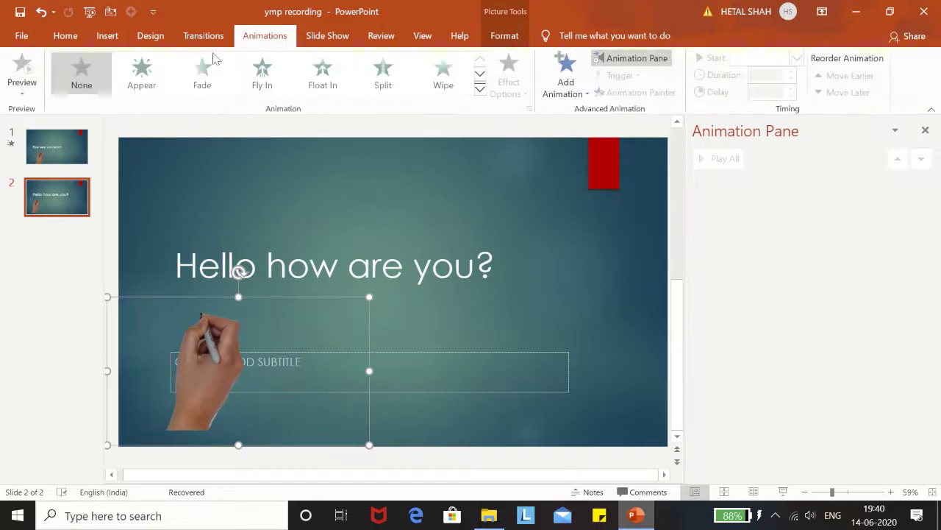
left_click(147, 78)
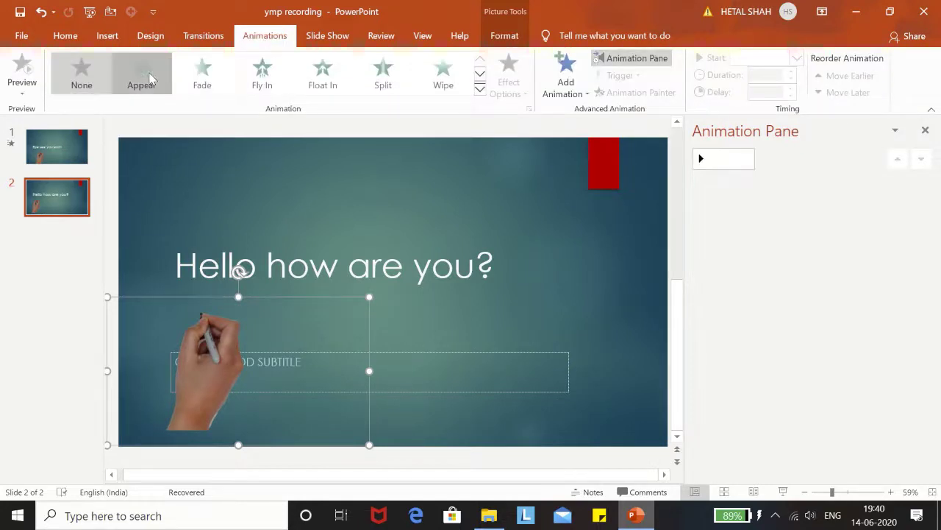
left_click(317, 274)
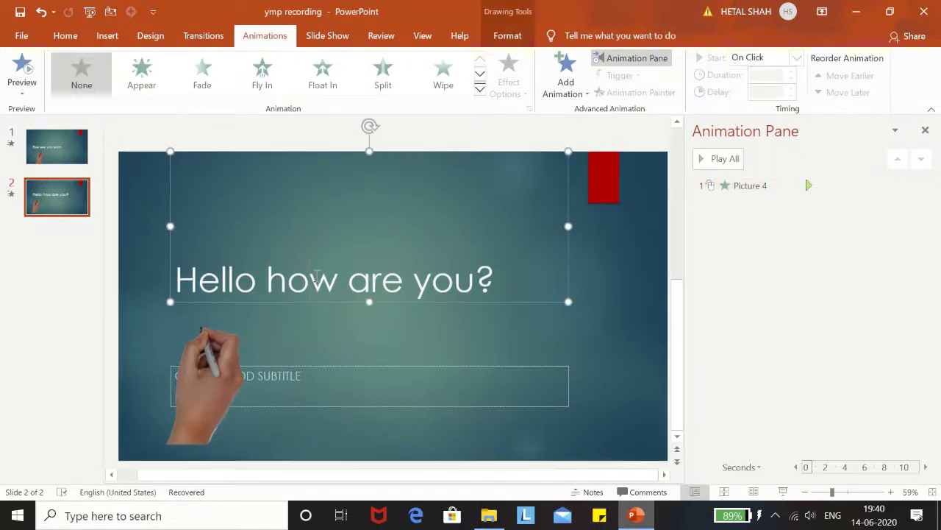
right_click(317, 275)
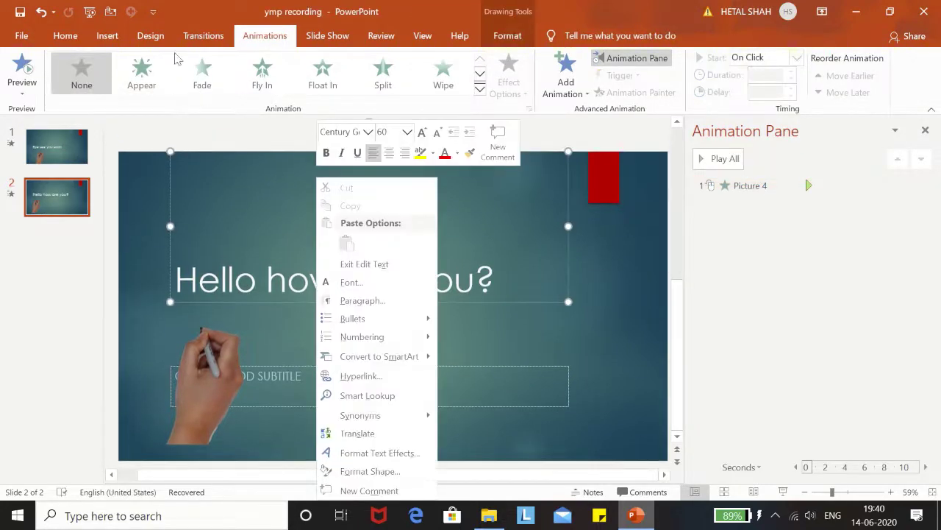
left_click(143, 86)
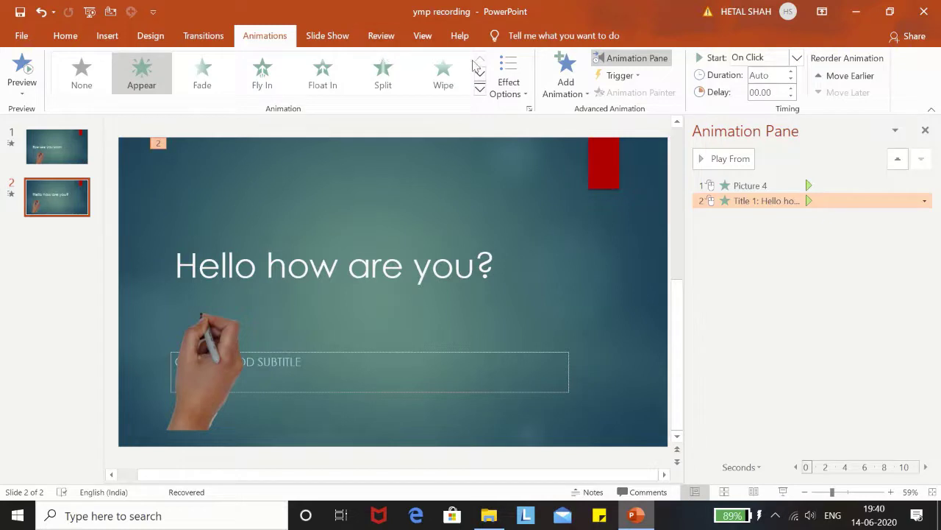
Step: Draw a Custom Path motion for the hand picture along the 'Hello how are you?' letters
left_click(223, 339)
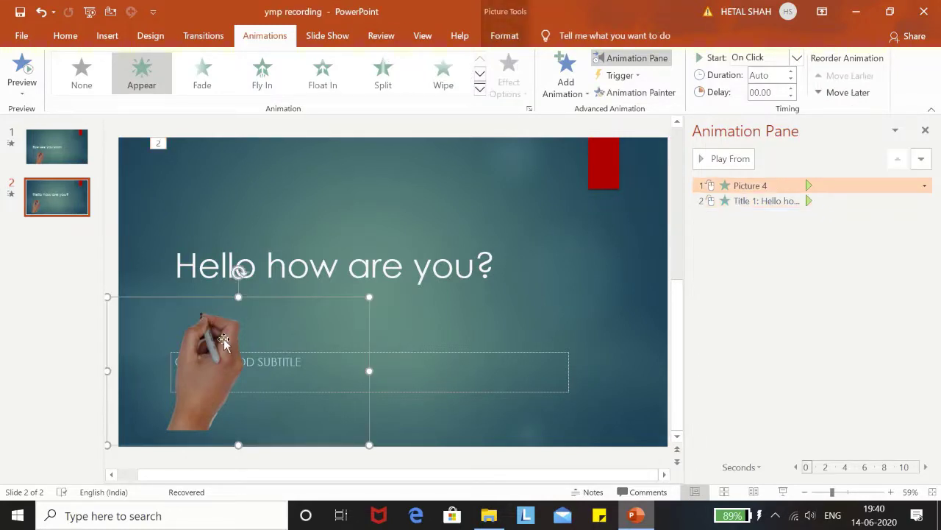
left_click(570, 71)
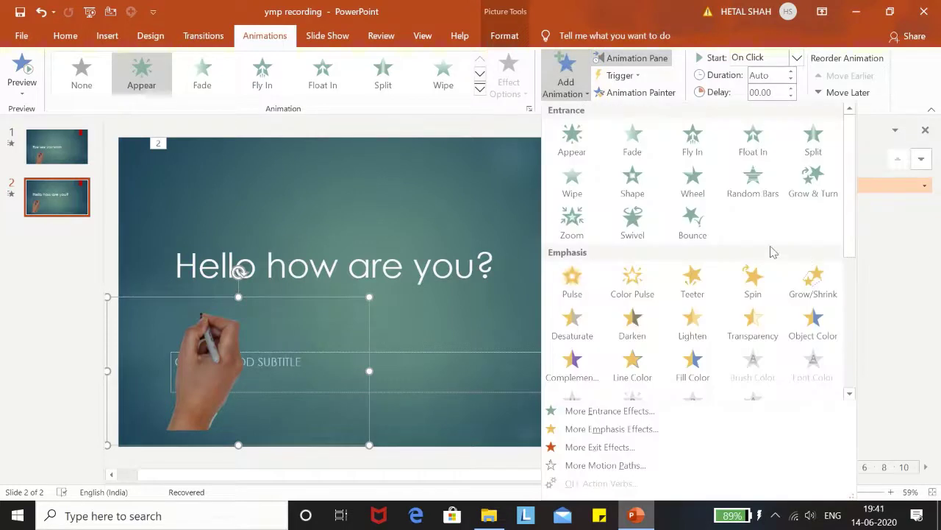
scroll(771, 250, "down", 4)
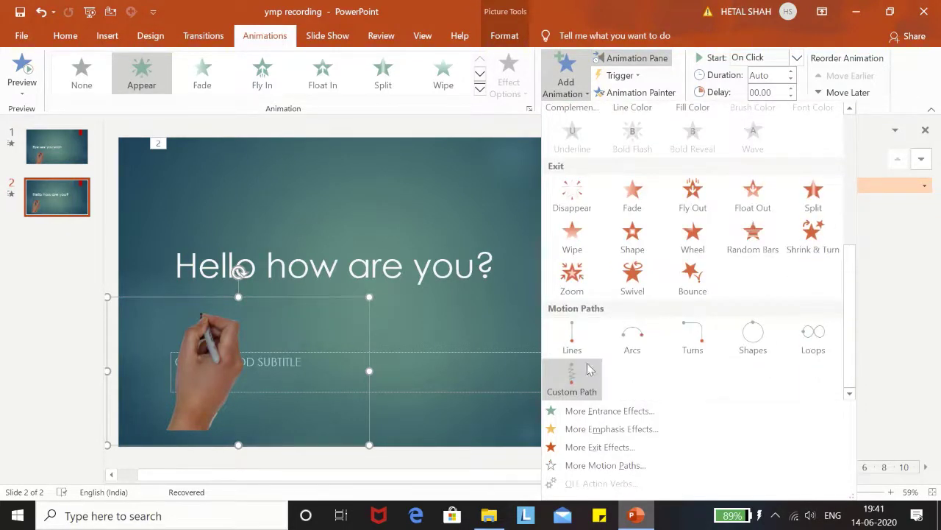
left_click(570, 379)
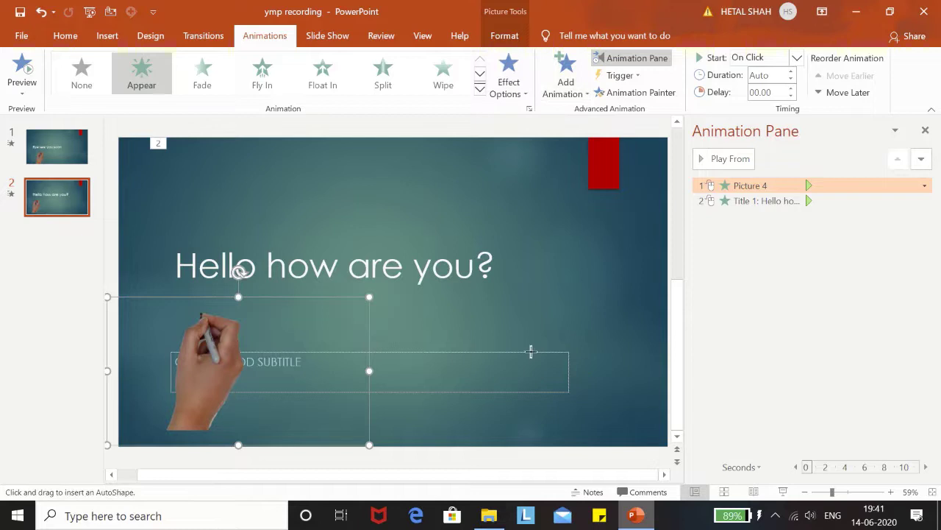
left_click(177, 277)
mouse_move(224, 269)
left_mouse_down()
mouse_move(251, 259)
mouse_move(271, 275)
mouse_move(485, 272)
left_mouse_up()
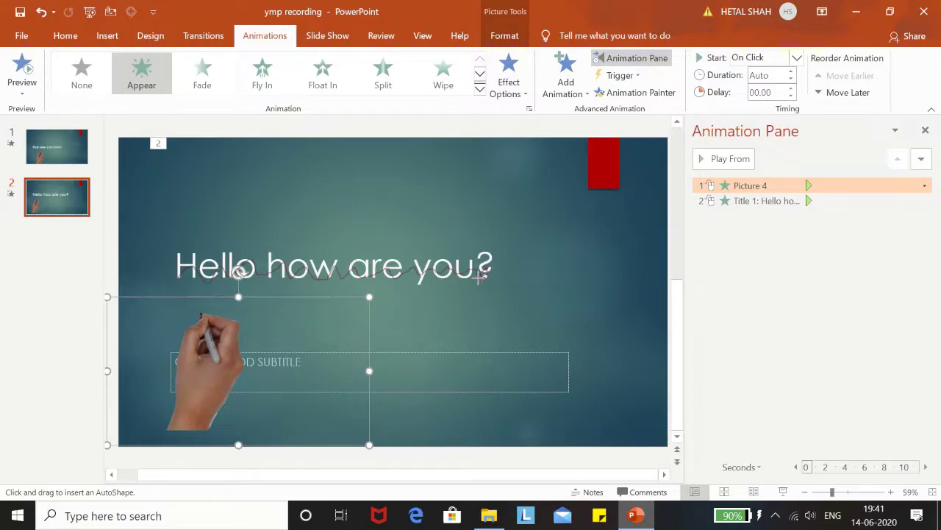
left_click_drag(480, 274, 478, 277)
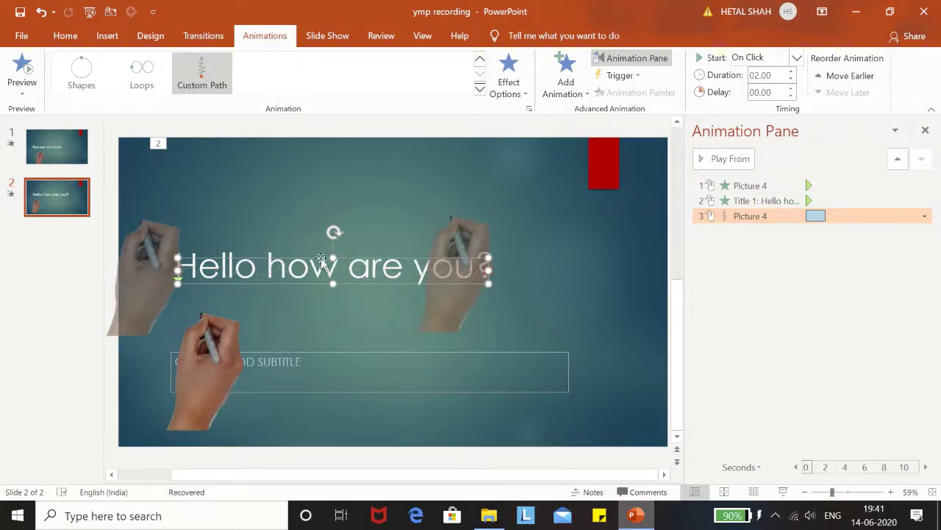
left_click(337, 297)
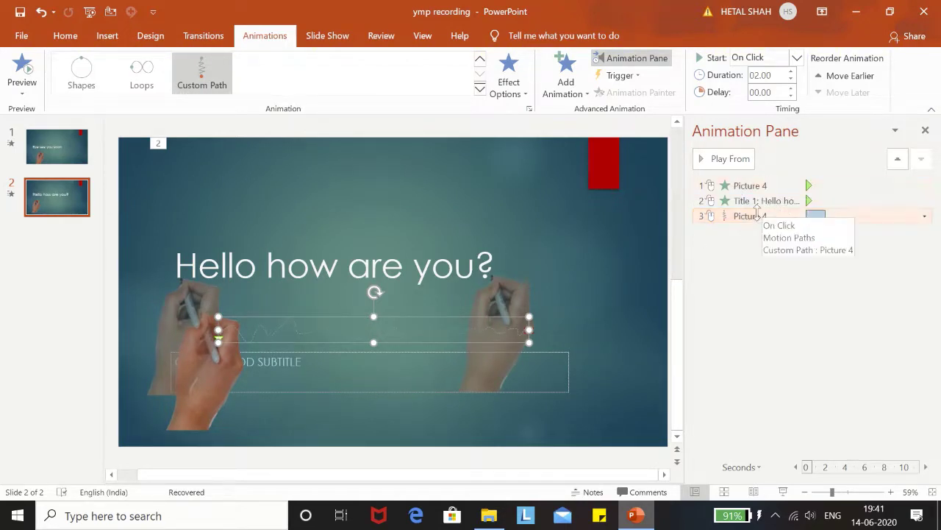
Step: Remove Picture 4's Appear animation and open Effect Options for the title's Appear
left_click(756, 214)
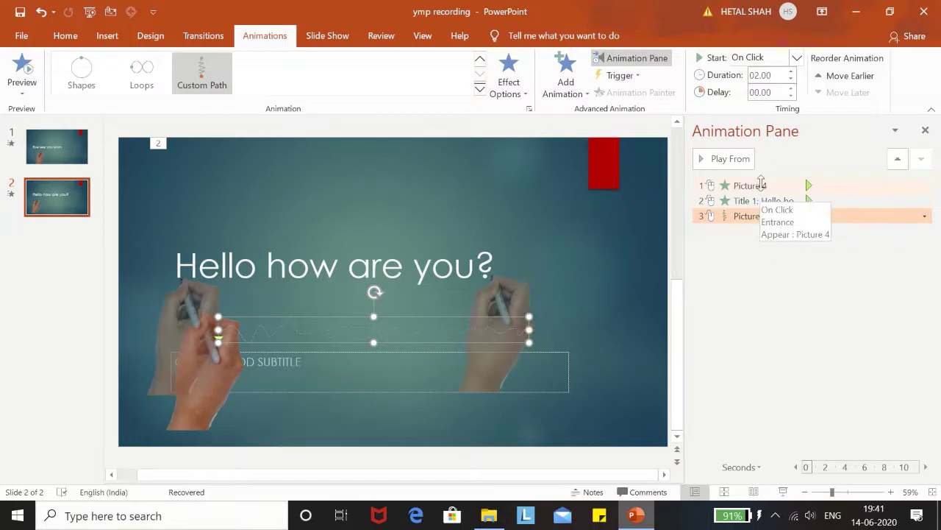
left_click(762, 186)
left_click(925, 185)
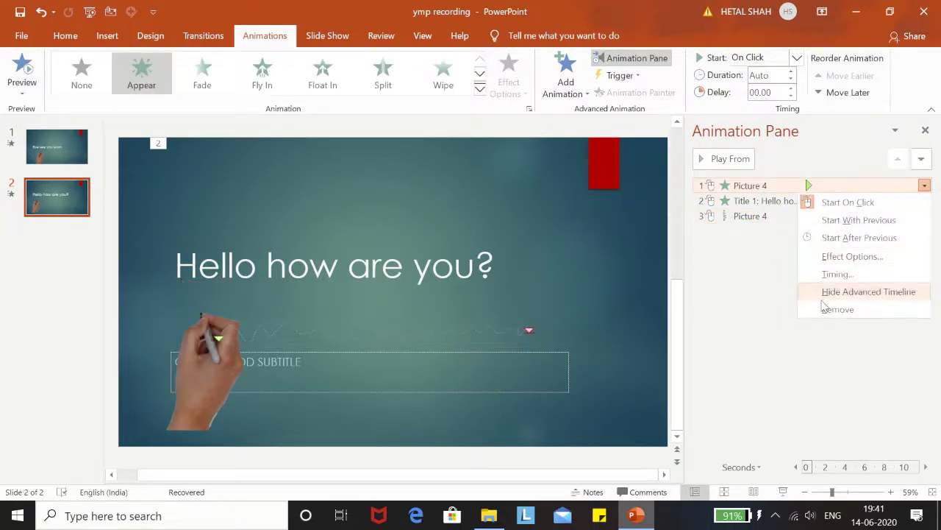
left_click(824, 309)
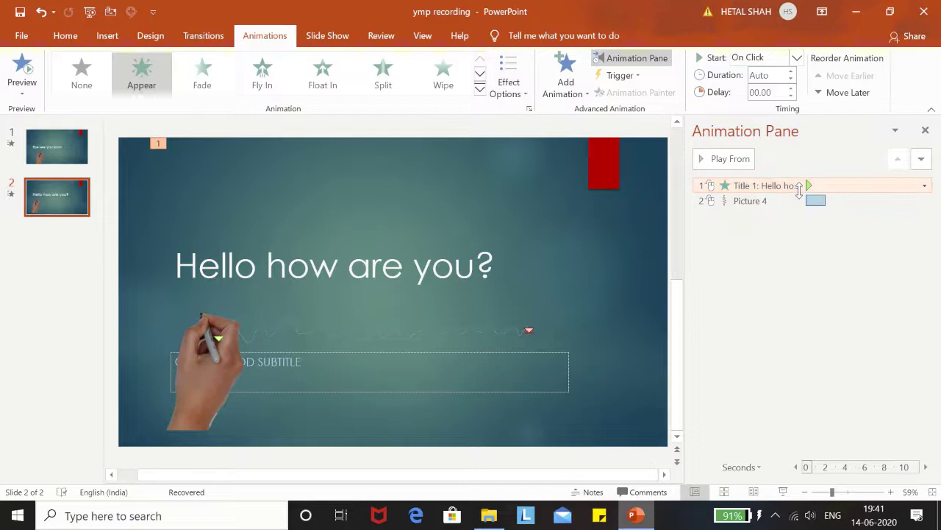
left_click(924, 185)
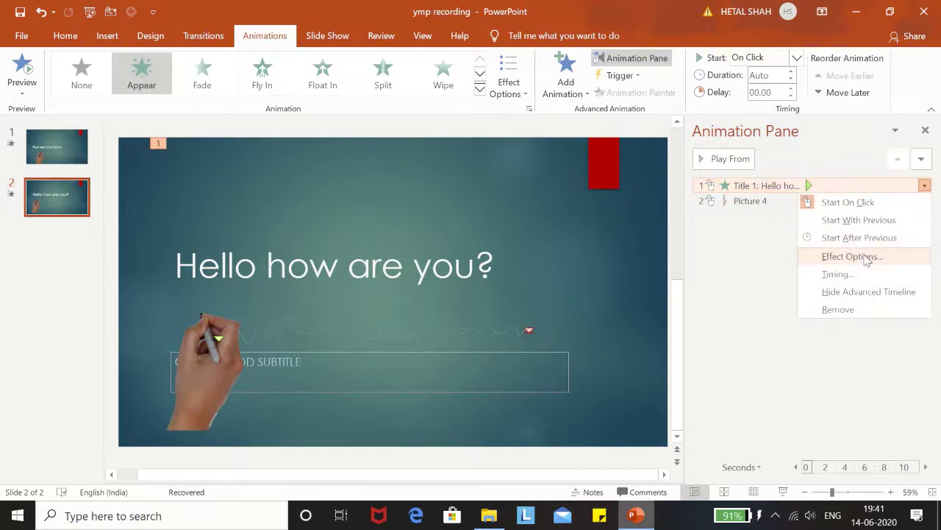
left_click(853, 256)
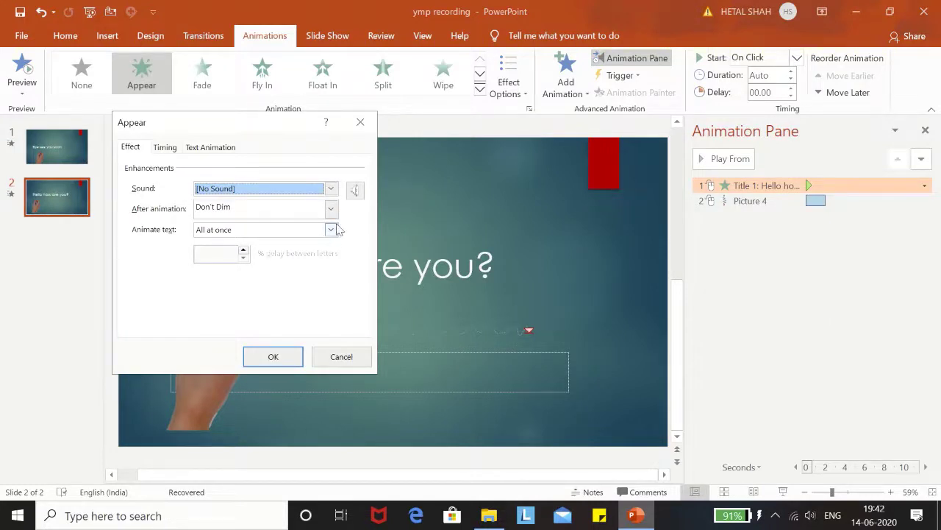
Step: Set the title's Appear to start With Previous after a 0.2-second delay
left_click(331, 229)
left_click(277, 272)
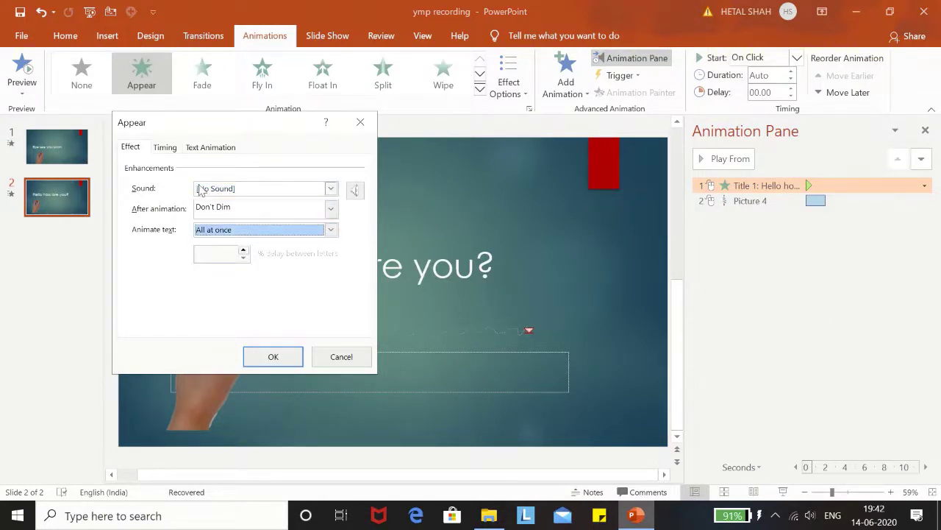
left_click(164, 147)
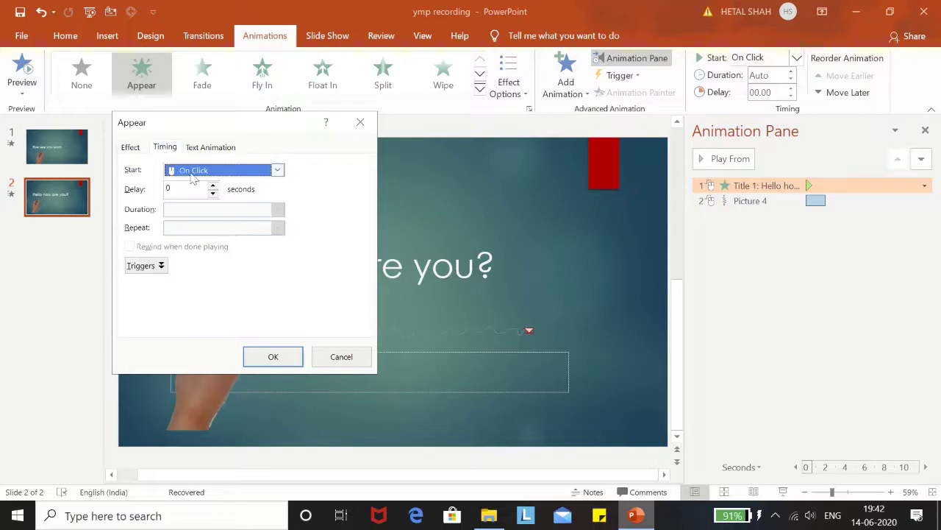
left_click(277, 169)
left_click(244, 198)
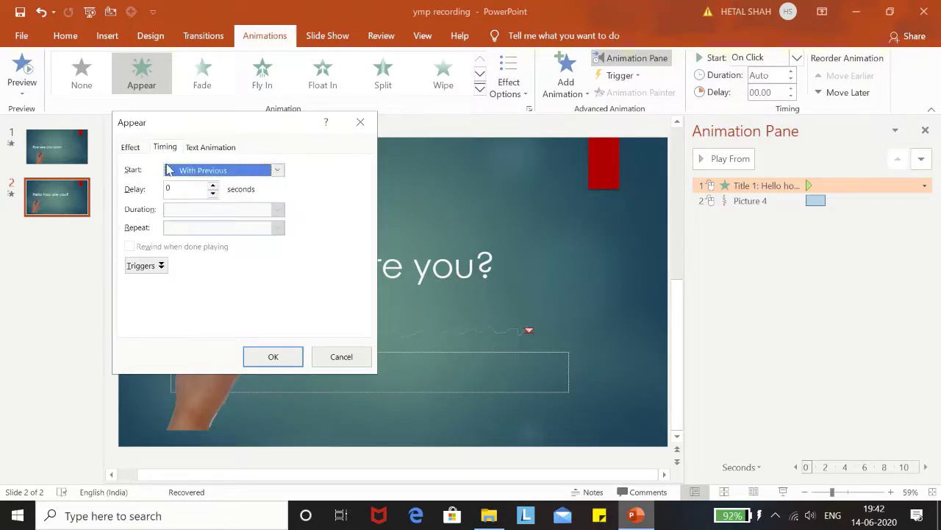
left_click(184, 188)
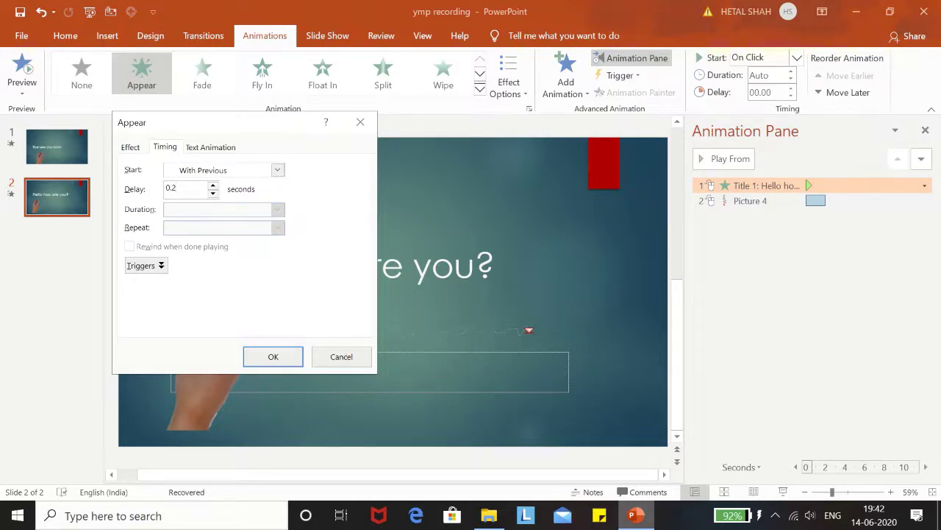
left_click(272, 356)
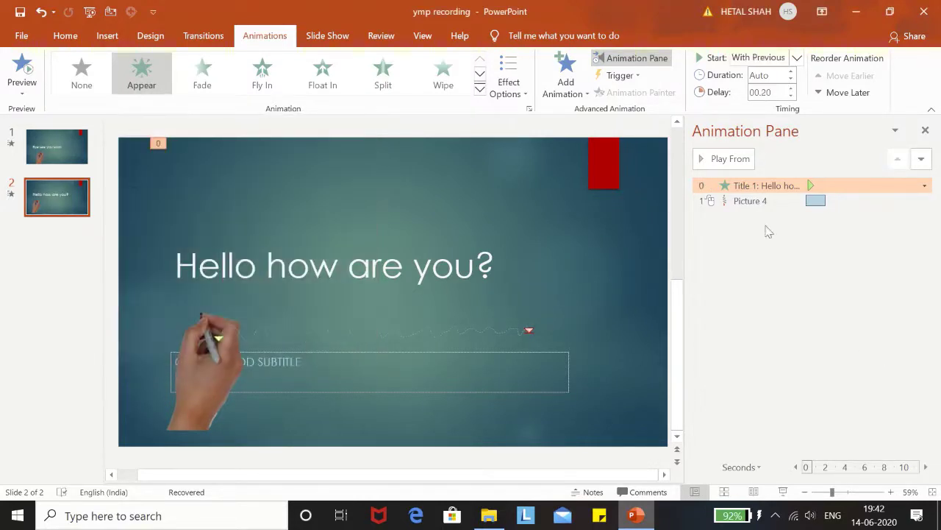
left_click(805, 201)
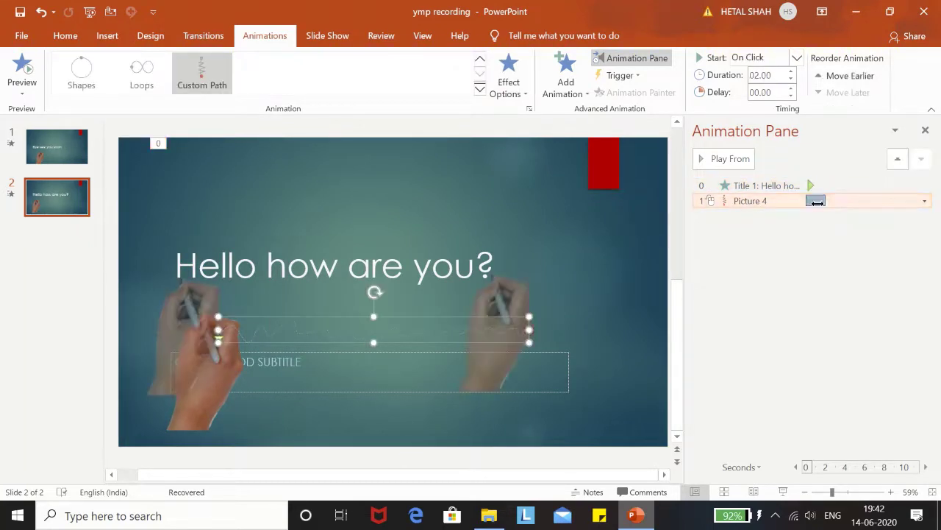
Step: Set the hand's custom path Smooth start and Smooth end to 0
left_click(925, 205)
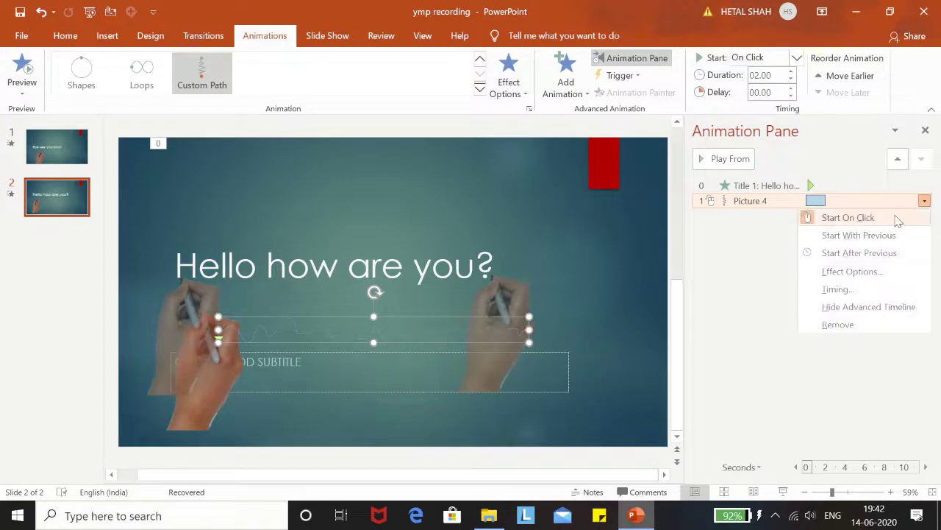
left_click(853, 270)
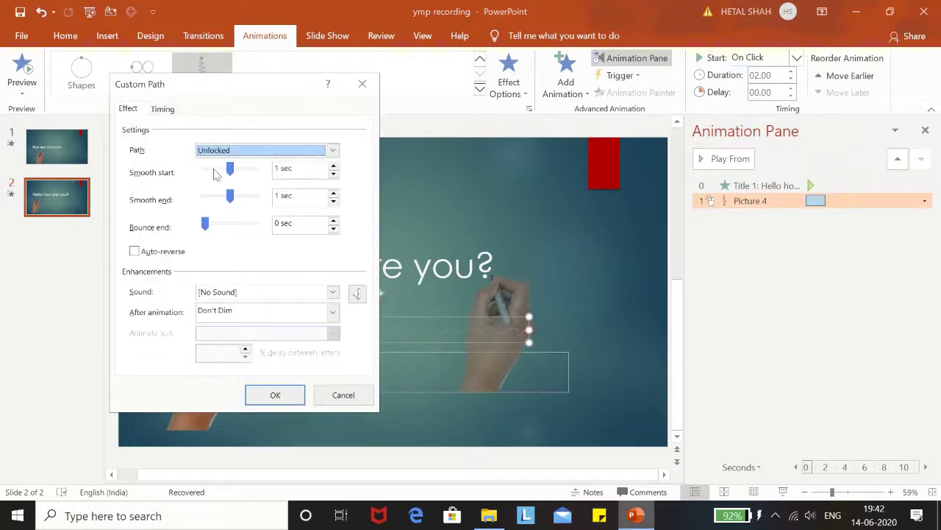
left_click_drag(233, 172, 205, 170)
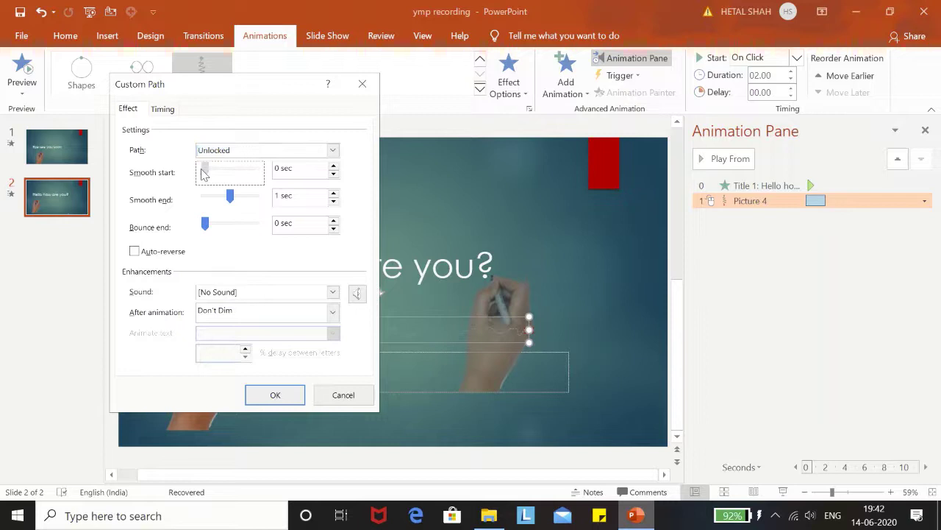
left_click_drag(231, 202, 206, 200)
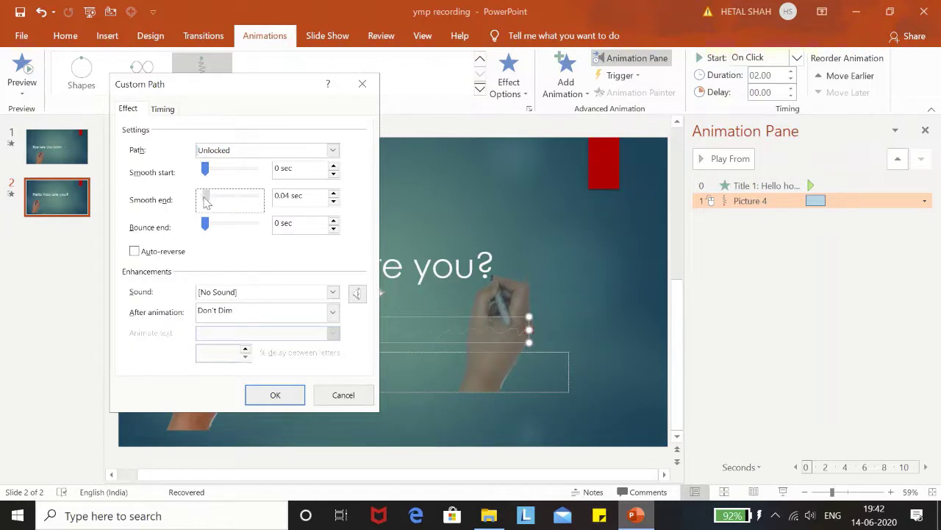
Step: Time the path to start With Previous, last 3 seconds, after a 0.1-second delay
left_click(171, 109)
left_click(276, 133)
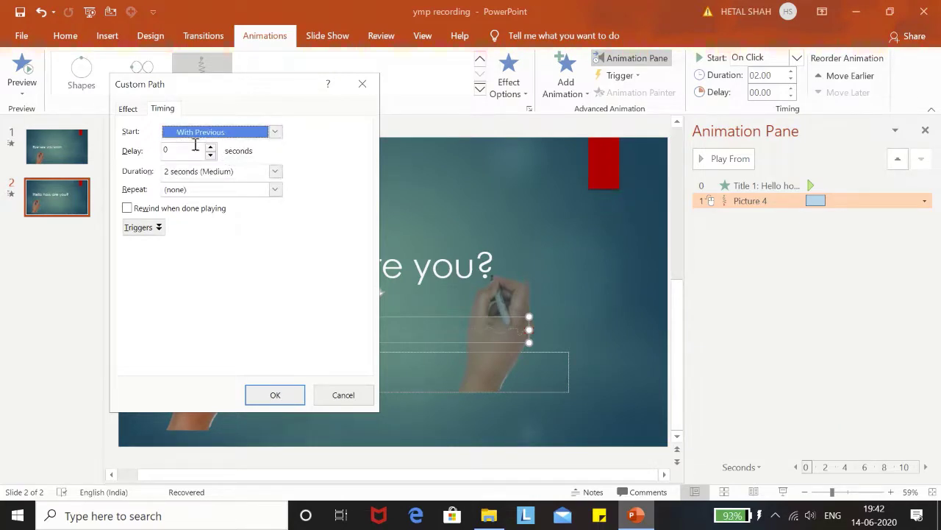
left_click(273, 172)
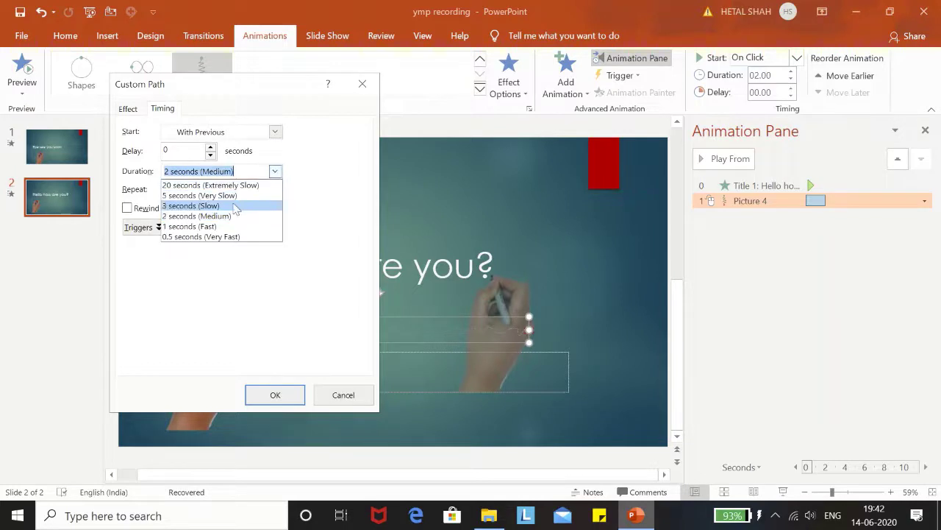
left_click(235, 207)
left_click(190, 153)
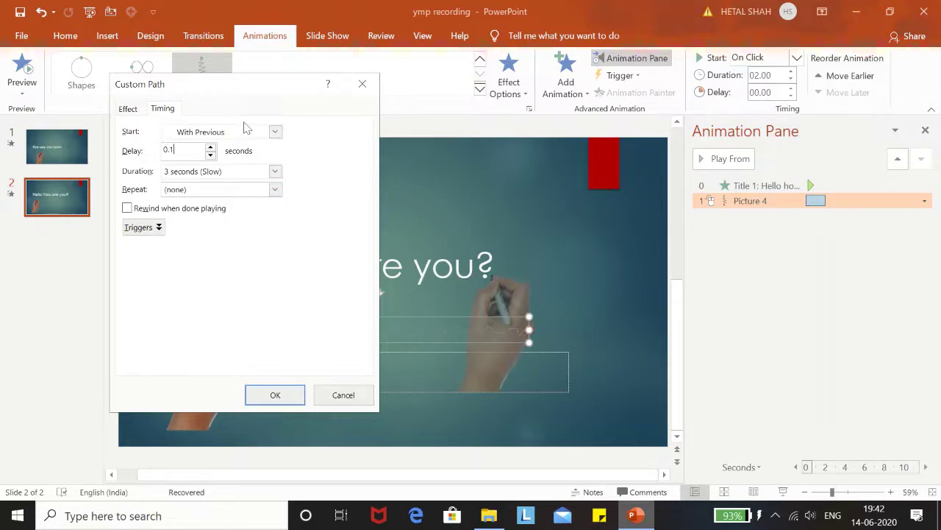
left_click(274, 394)
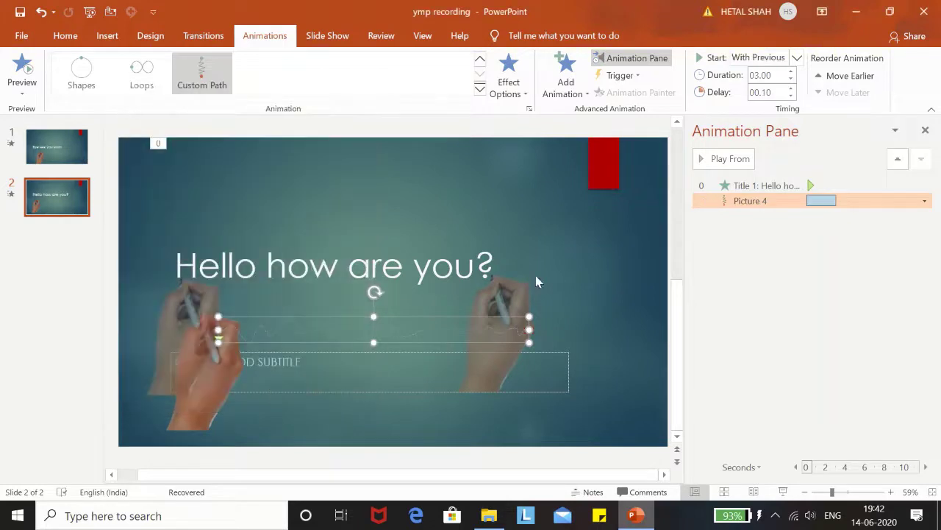
left_click(675, 260)
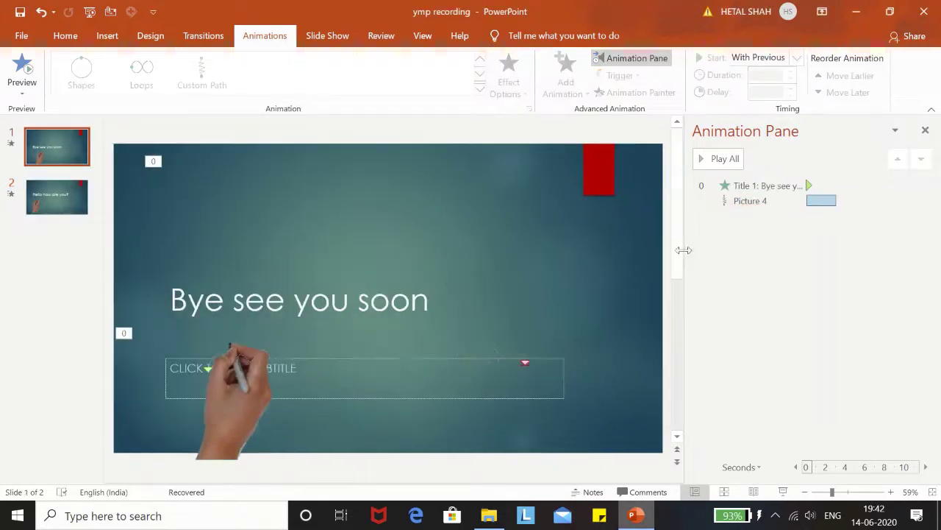
left_click(82, 195)
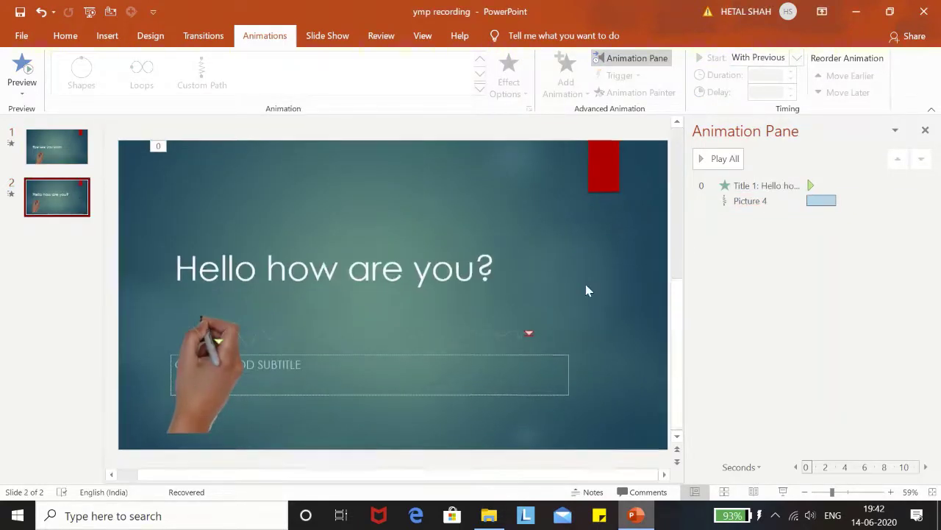
left_click(713, 162)
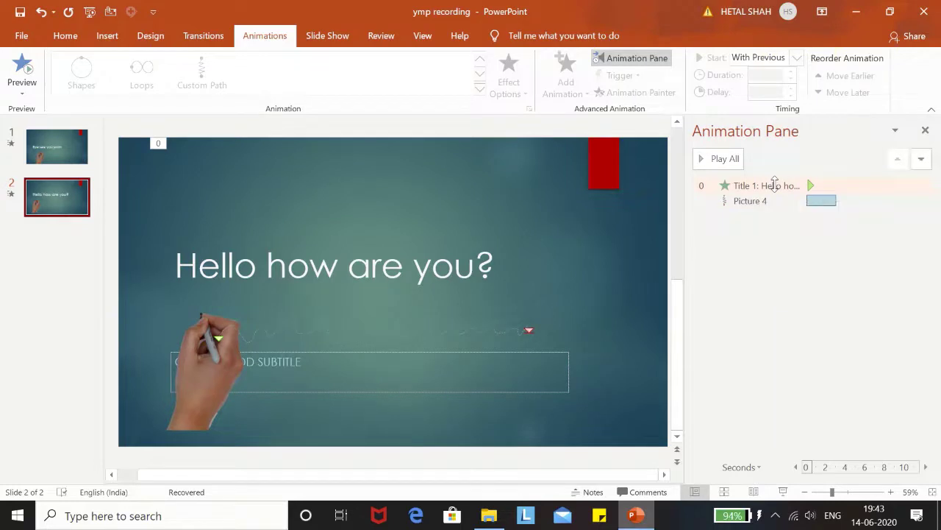
Step: Animate the title By letter with 0.2 seconds between letters and a 0 start delay
right_click(774, 184)
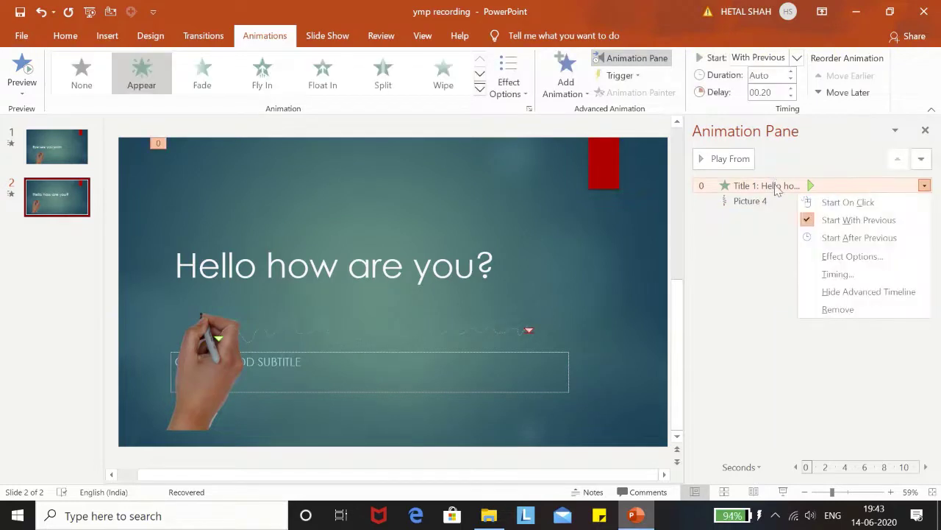
left_click(839, 257)
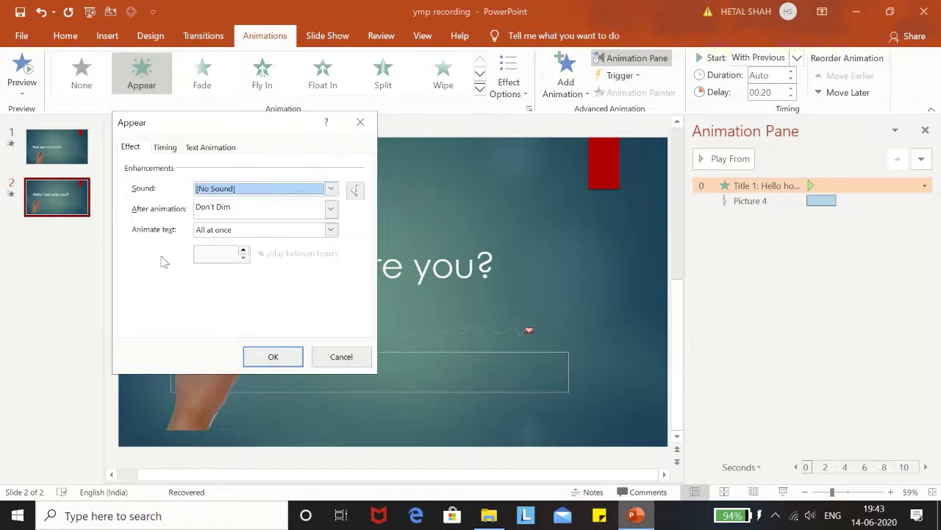
left_click(331, 230)
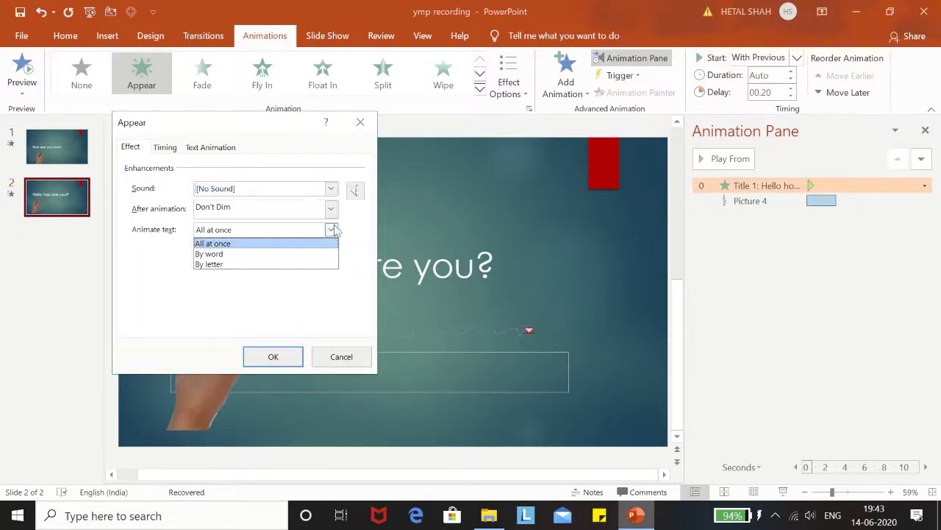
left_click(255, 265)
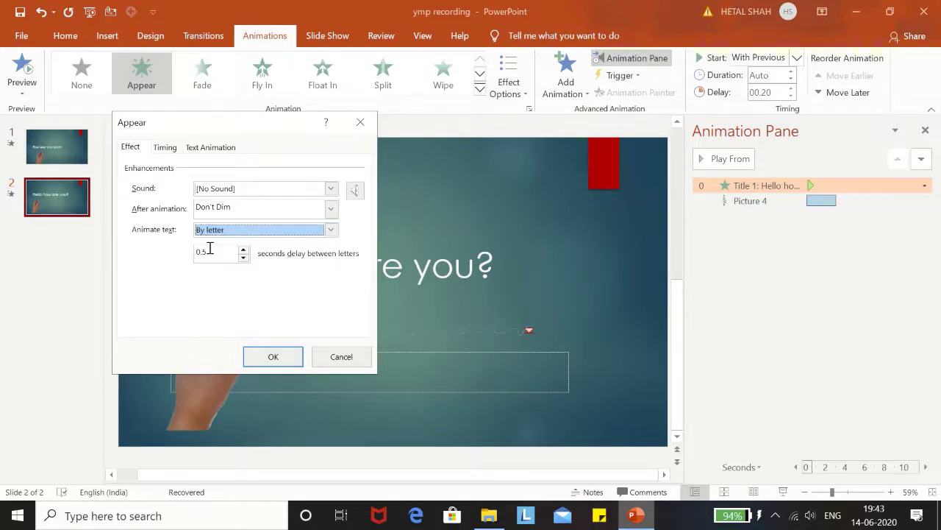
left_click(166, 147)
left_click(189, 188)
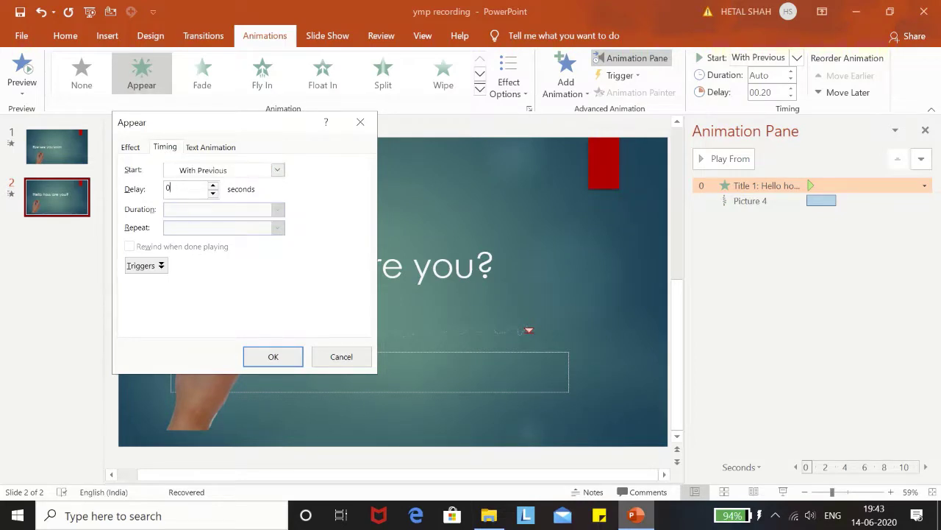
left_click(136, 149)
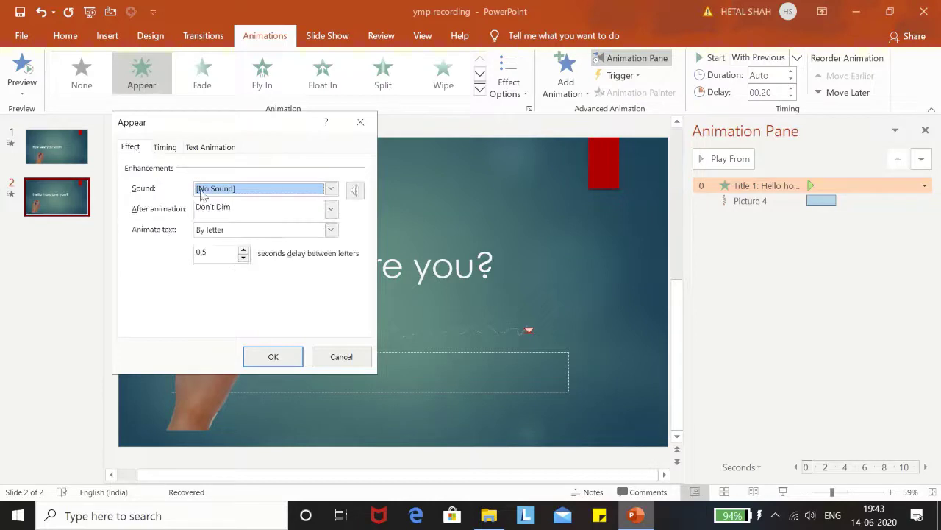
left_click(219, 254)
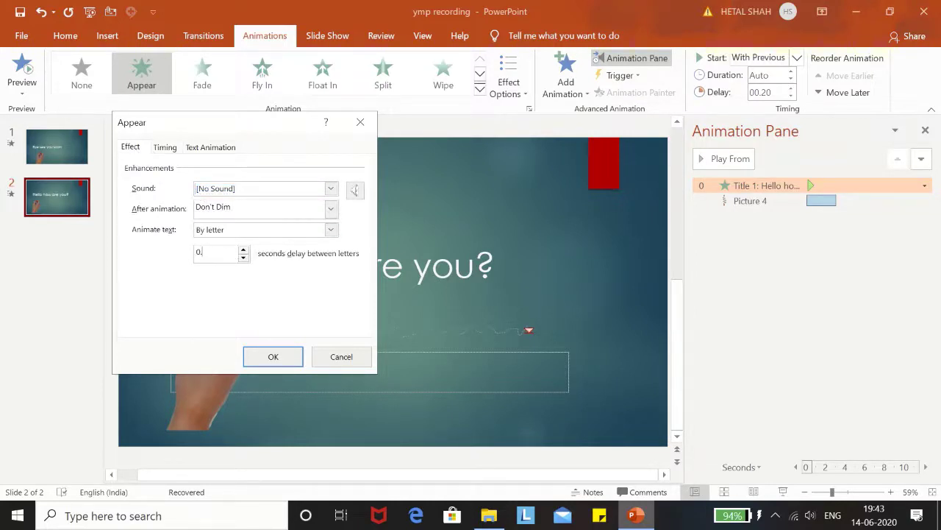
type("2")
left_click(284, 353)
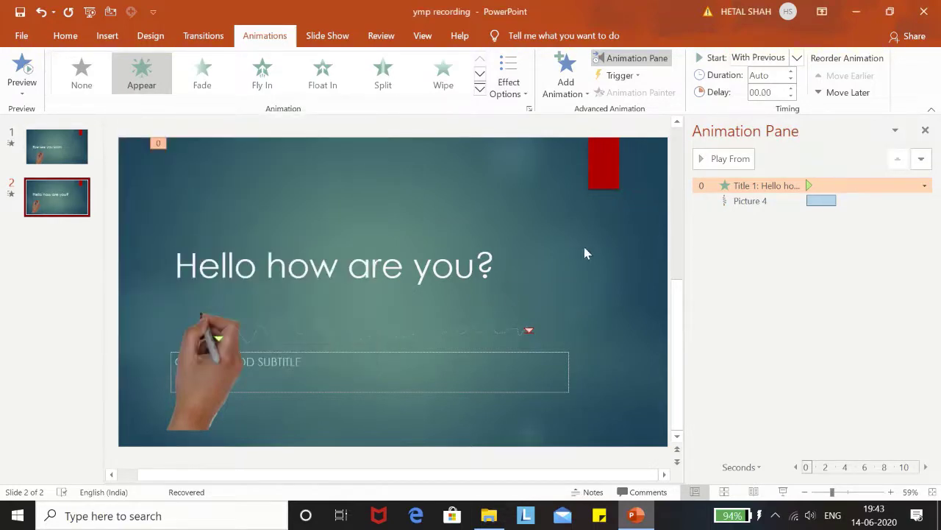
left_click(760, 228)
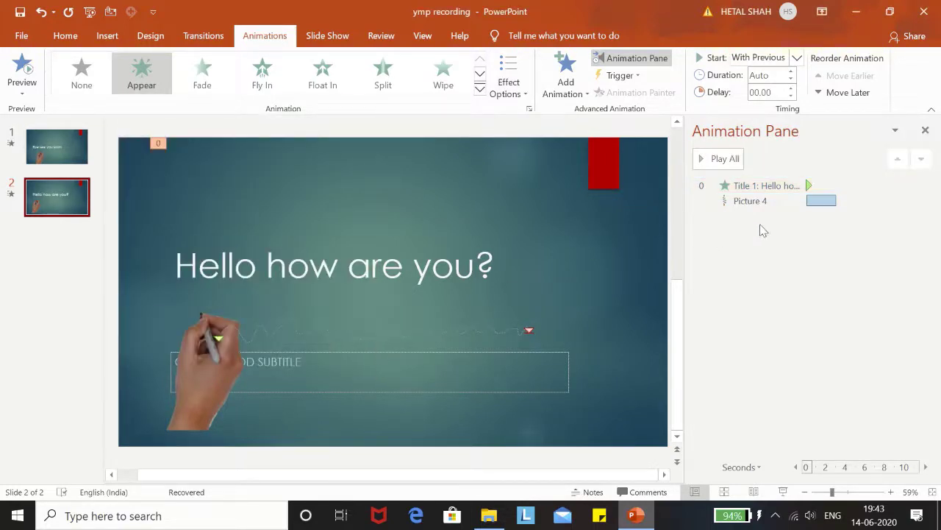
left_click(717, 160)
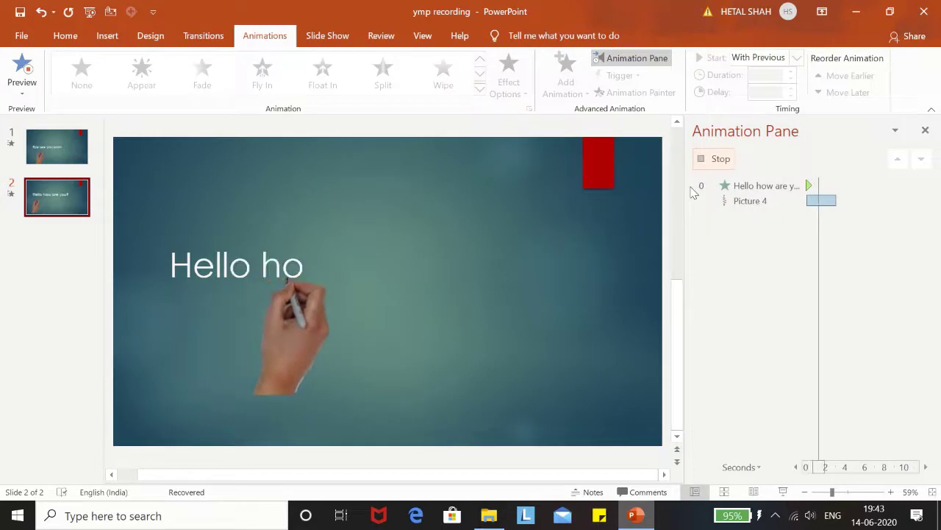